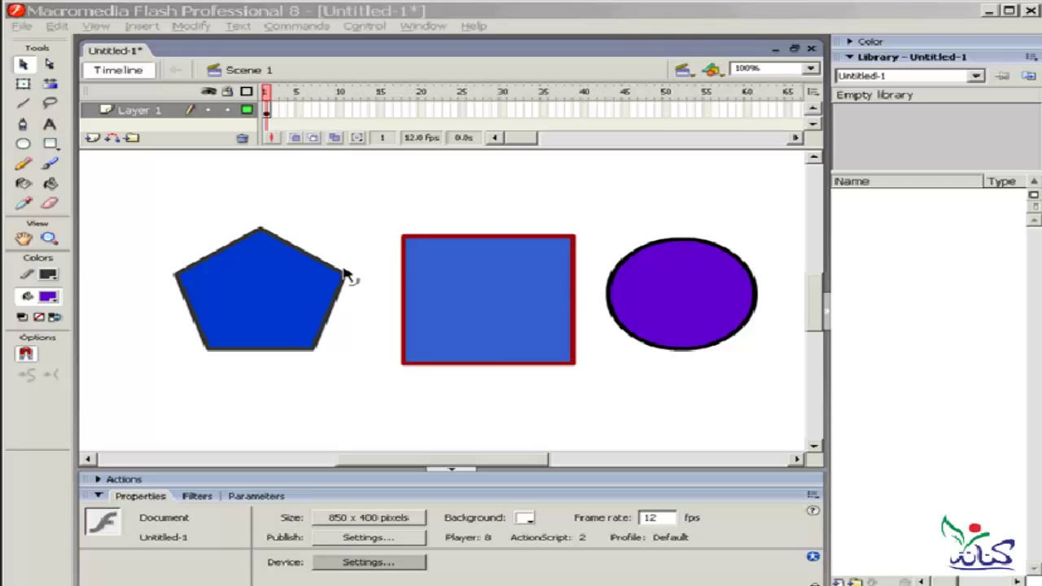
# Freehand-lasso part of the circle, drag it upward, then undo the move.
pyautogui.click(50, 109)
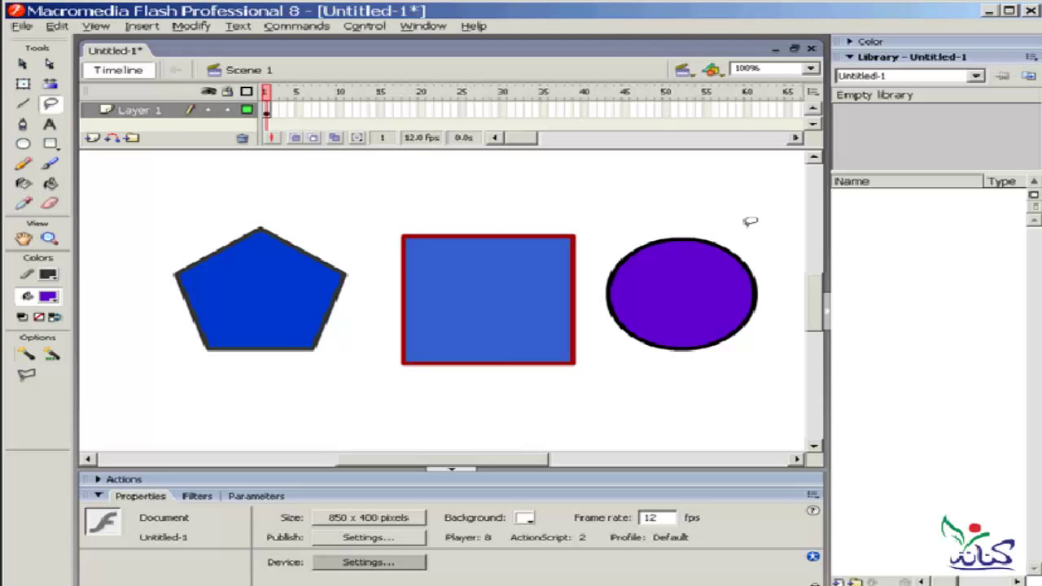
pyautogui.moveTo(729, 210)
pyautogui.mouseDown()
pyautogui.moveTo(675, 216)
pyautogui.moveTo(642, 242)
pyautogui.moveTo(735, 304)
pyautogui.moveTo(787, 261)
pyautogui.moveTo(741, 206)
pyautogui.moveTo(693, 213)
pyautogui.mouseUp()
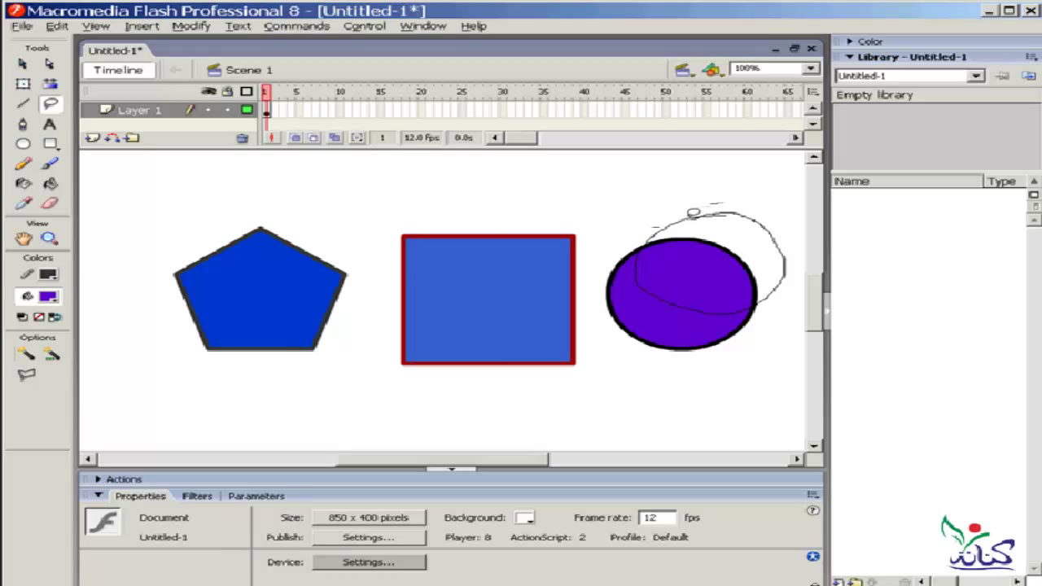
pyautogui.moveTo(693, 213); pyautogui.dragTo(693, 212)
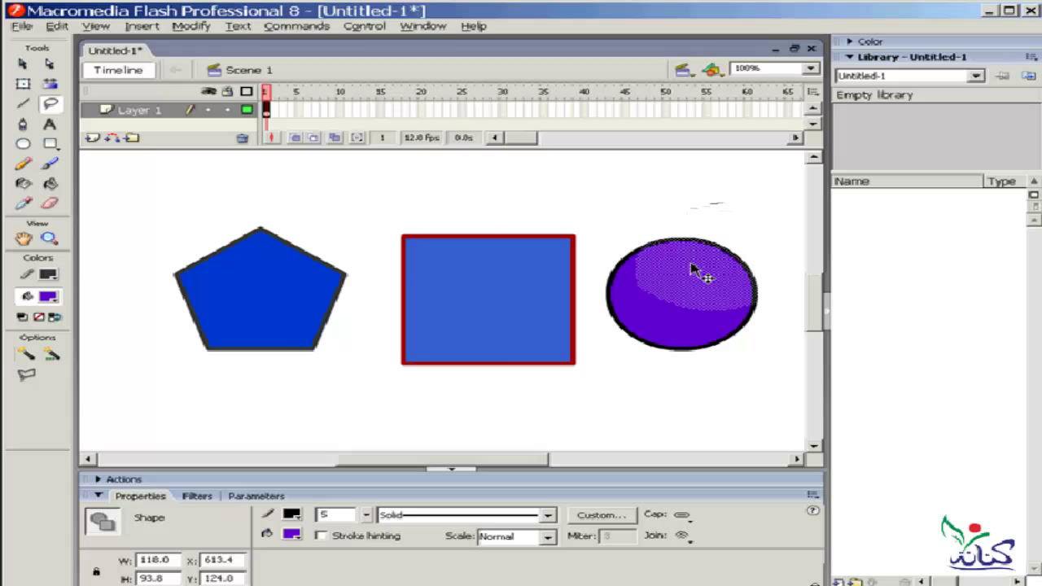
pyautogui.moveTo(693, 291); pyautogui.dragTo(693, 215)
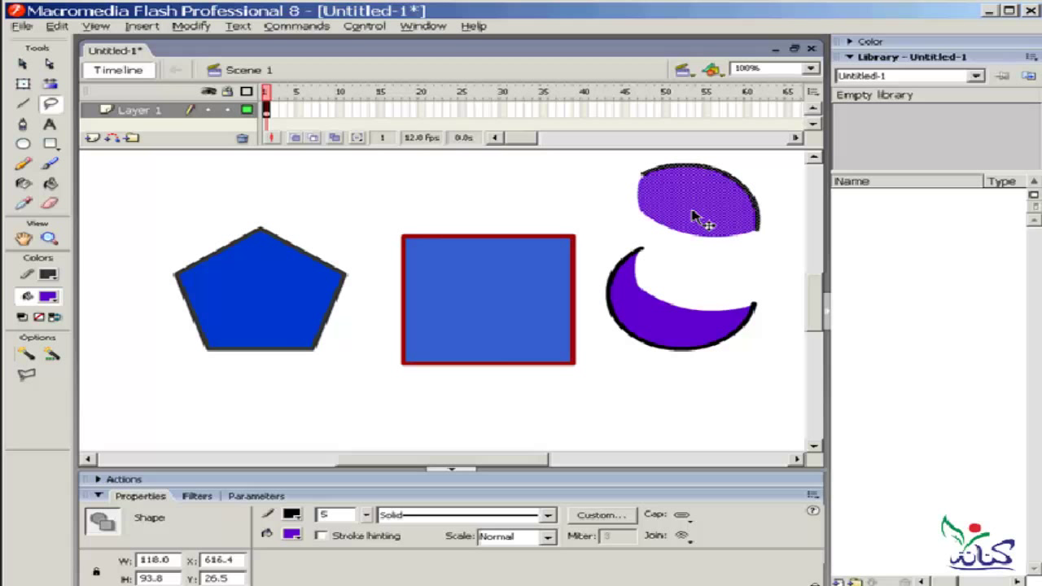
pyautogui.hotkey('ctrl', 'z')
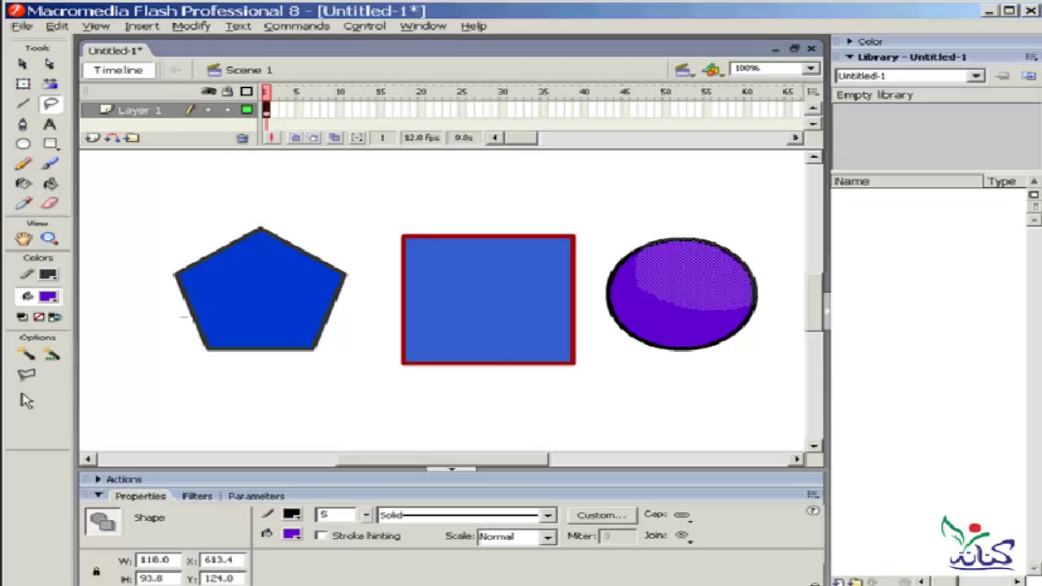
# Polygon-lasso a piece of the square, move it below the pentagon, then undo.
pyautogui.click(26, 379)
pyautogui.click(26, 375)
pyautogui.click(535, 207)
pyautogui.click(370, 336)
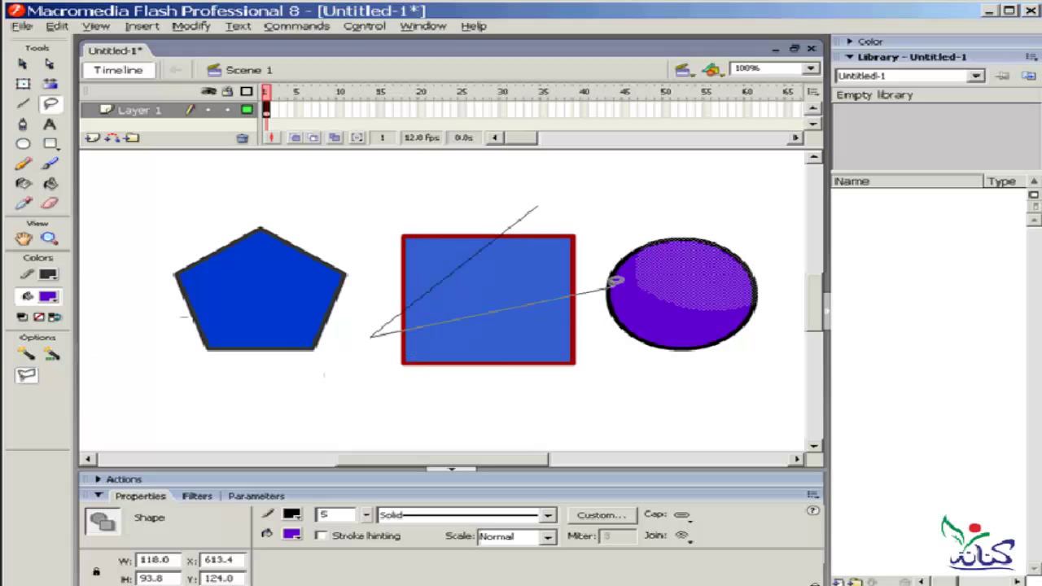
pyautogui.click(595, 318)
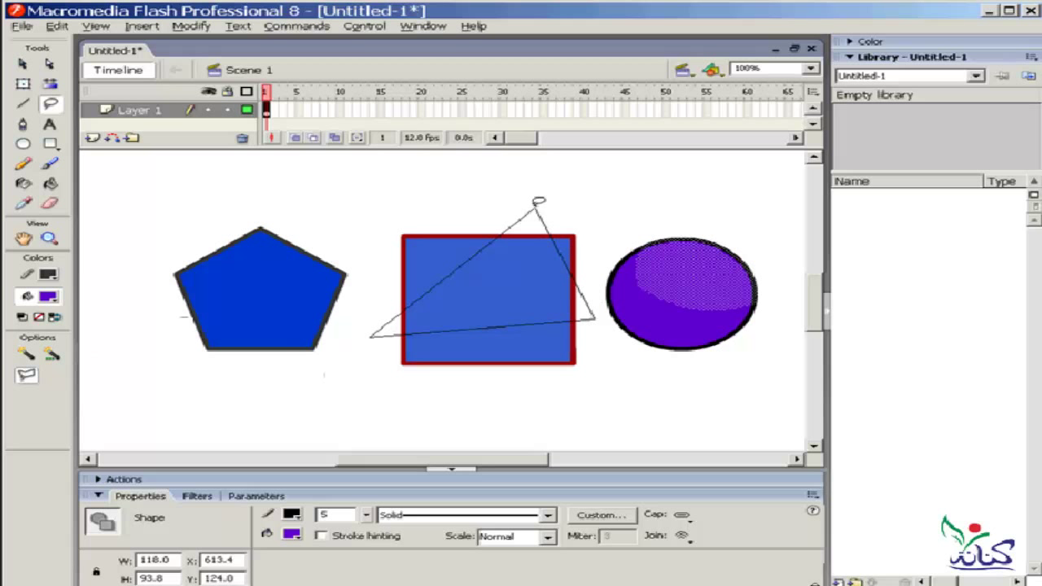
pyautogui.click(536, 206)
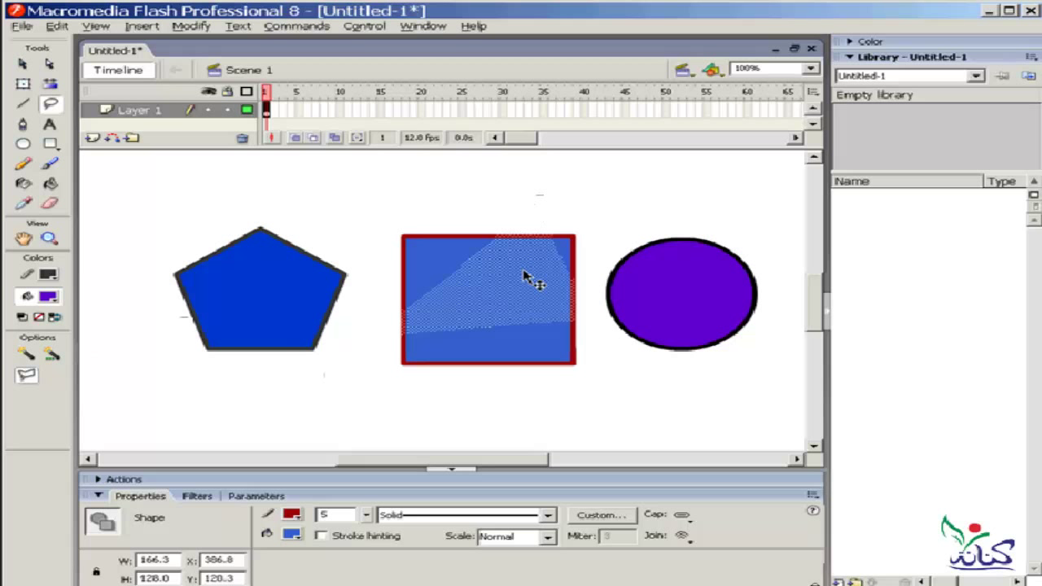
pyautogui.moveTo(489, 302)
pyautogui.mouseDown()
pyautogui.moveTo(289, 402)
pyautogui.moveTo(348, 408)
pyautogui.mouseUp()
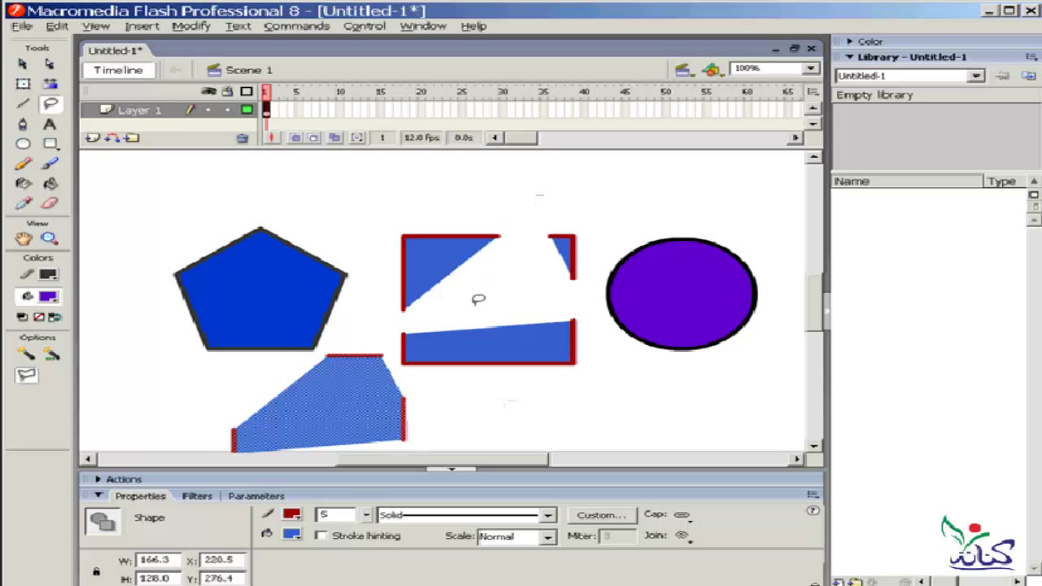
pyautogui.hotkey('ctrl', 'z')
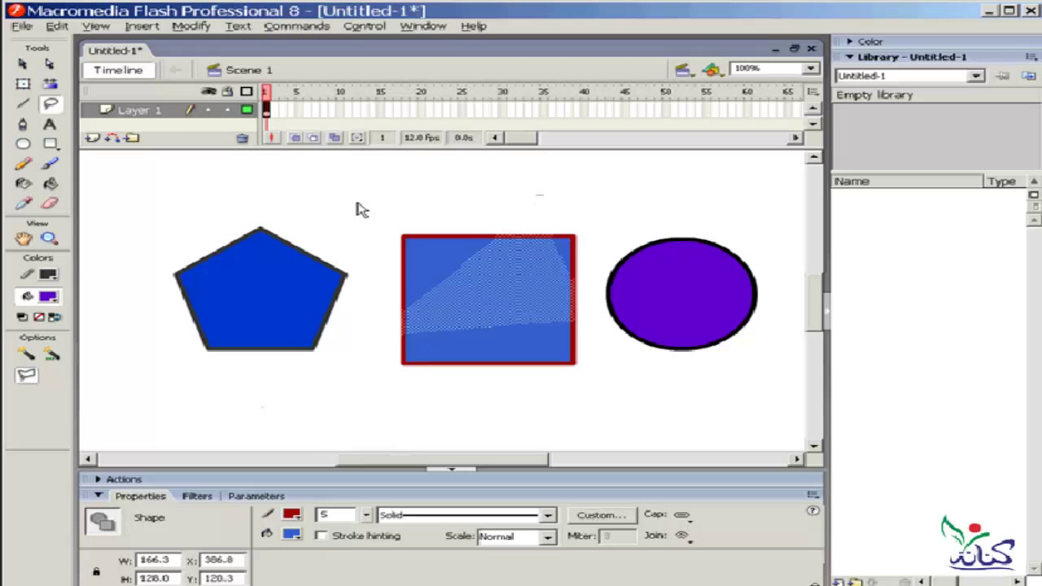
# Cancel a new polygon selection and return to plain object selection.
pyautogui.click(202, 151)
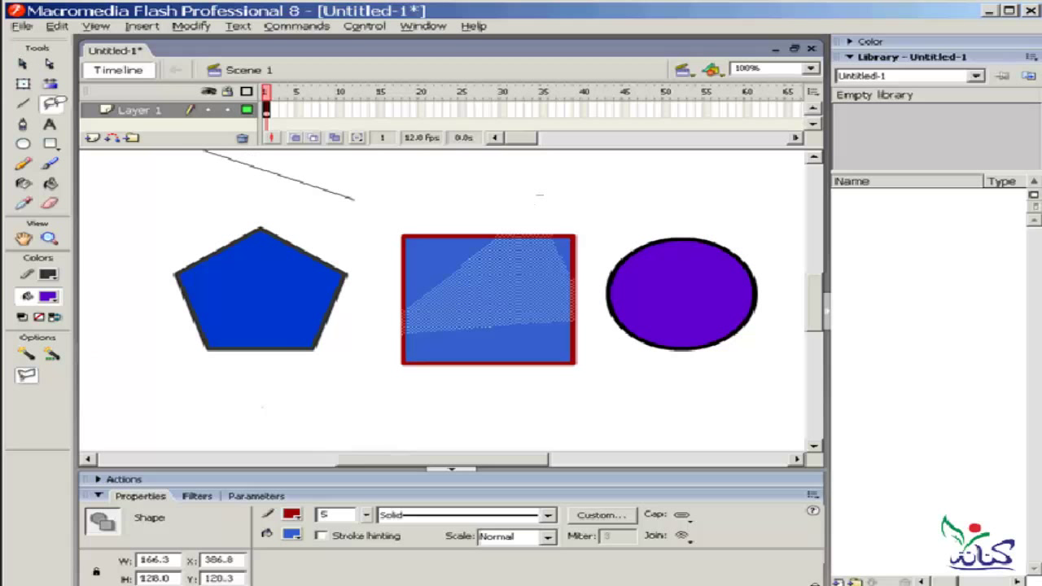
pyautogui.doubleClick(300, 184)
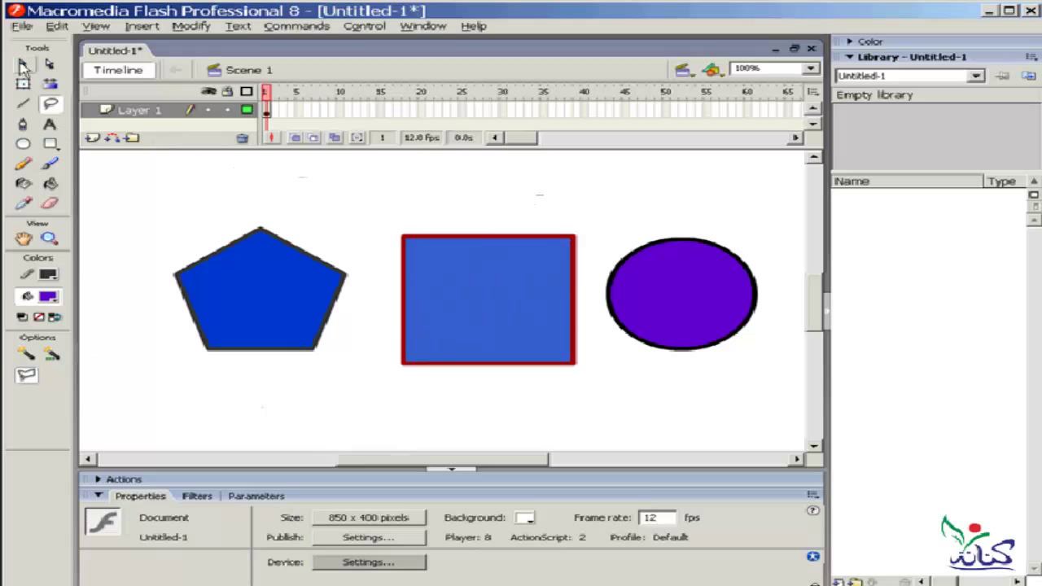
pyautogui.click(22, 66)
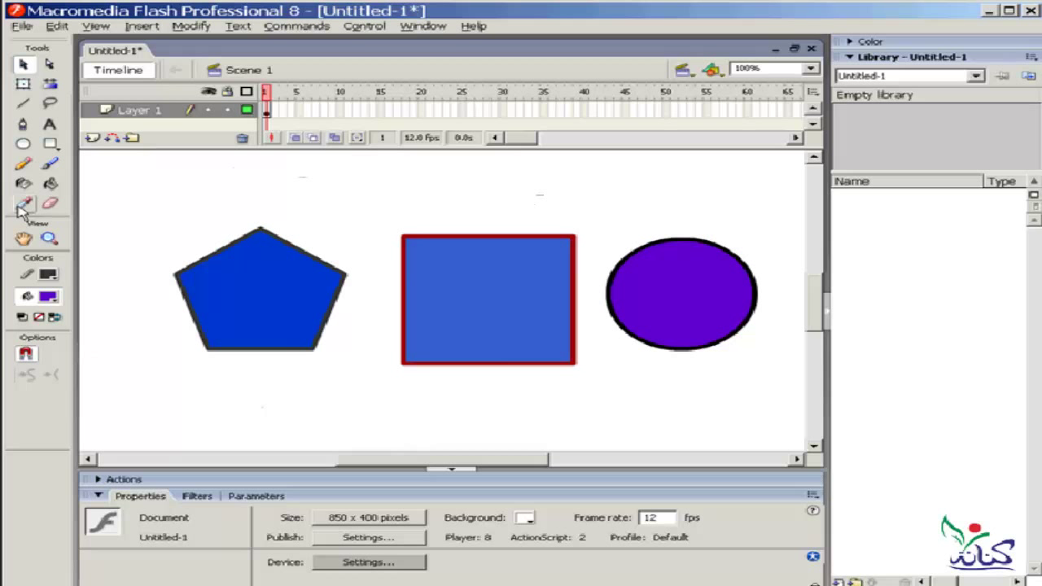
# Switch to the Eyedropper and open fill swatches, previewing the pentagon's blue.
pyautogui.click(21, 208)
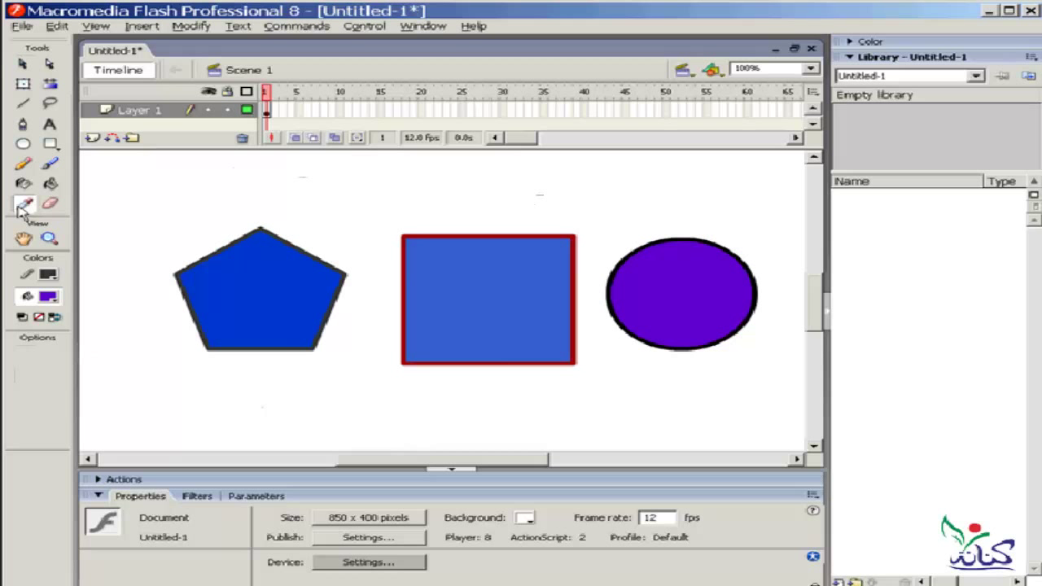
pyautogui.click(23, 205)
pyautogui.click(52, 300)
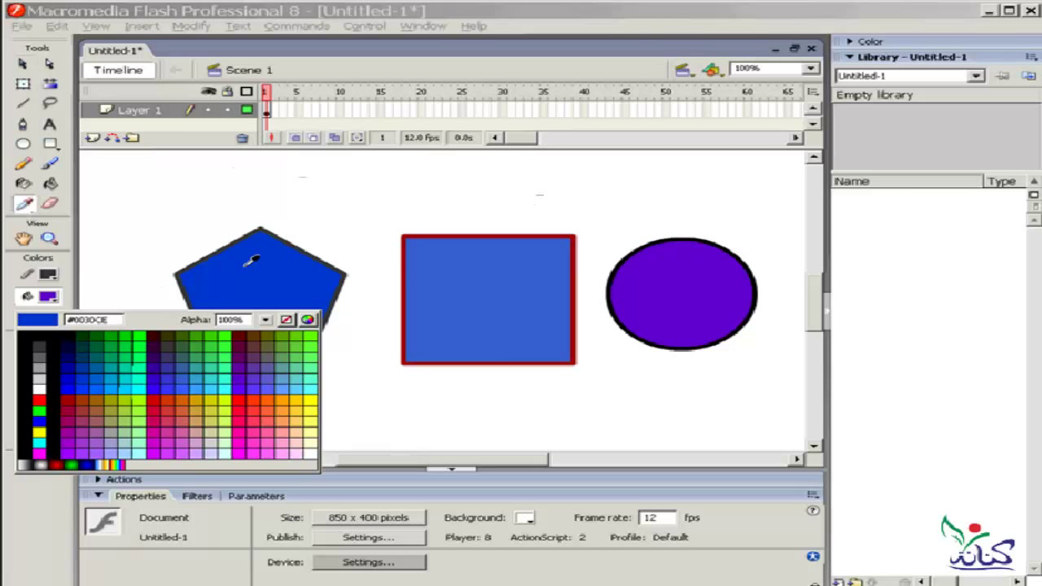
pyautogui.click(275, 270)
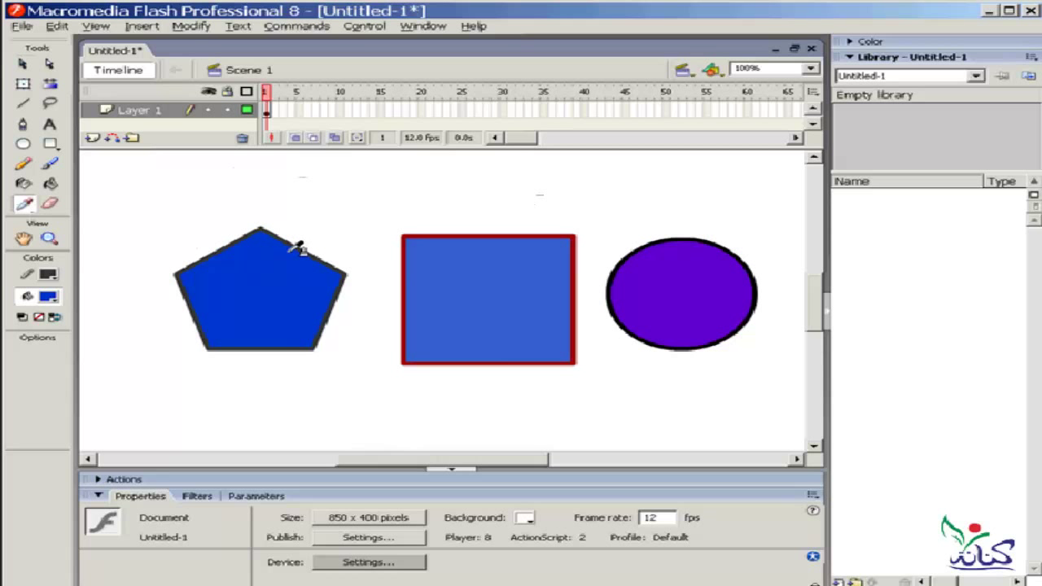
# Sample the pentagon's dark blue fill and pour it into the square.
pyautogui.click(246, 286)
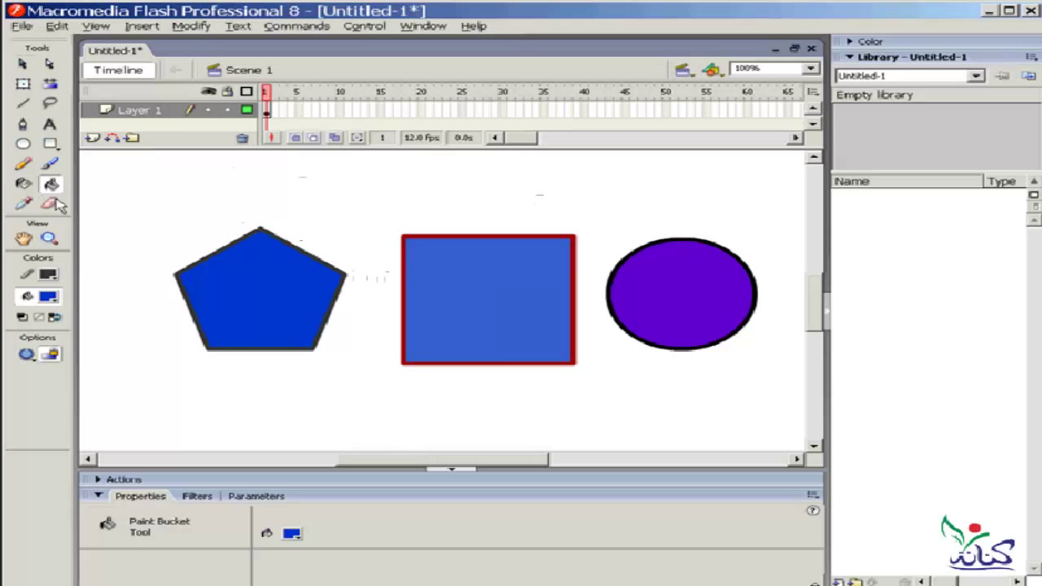
pyautogui.click(485, 290)
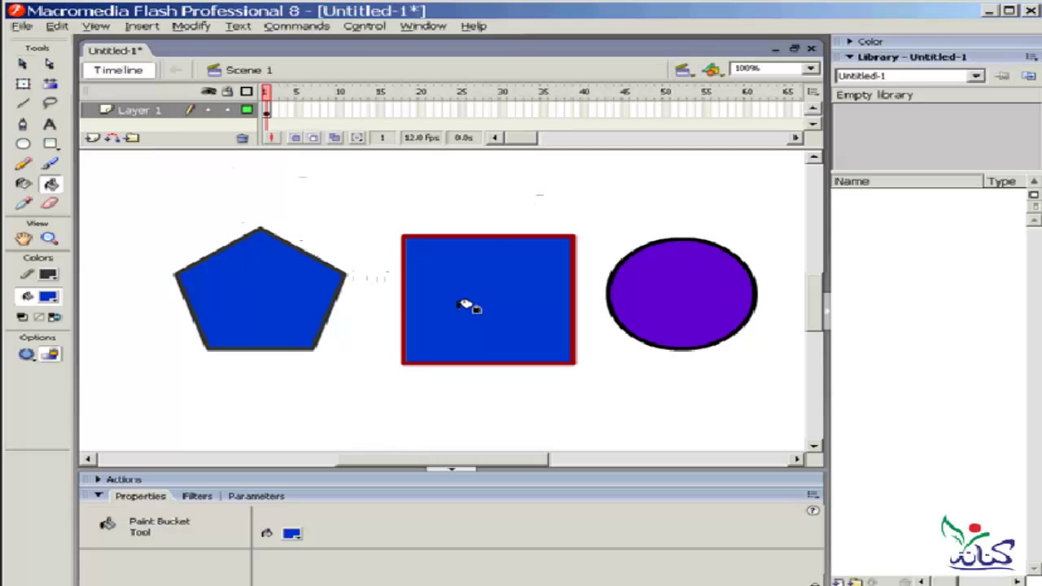
# Use the Eyedropper to sample the square's red stroke colour.
pyautogui.click(22, 206)
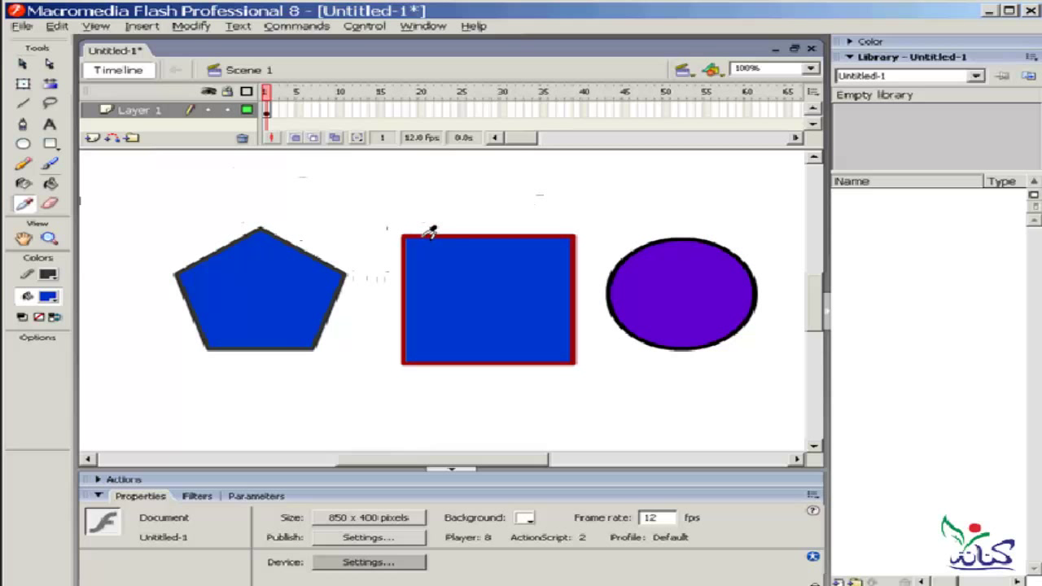
pyautogui.click(425, 236)
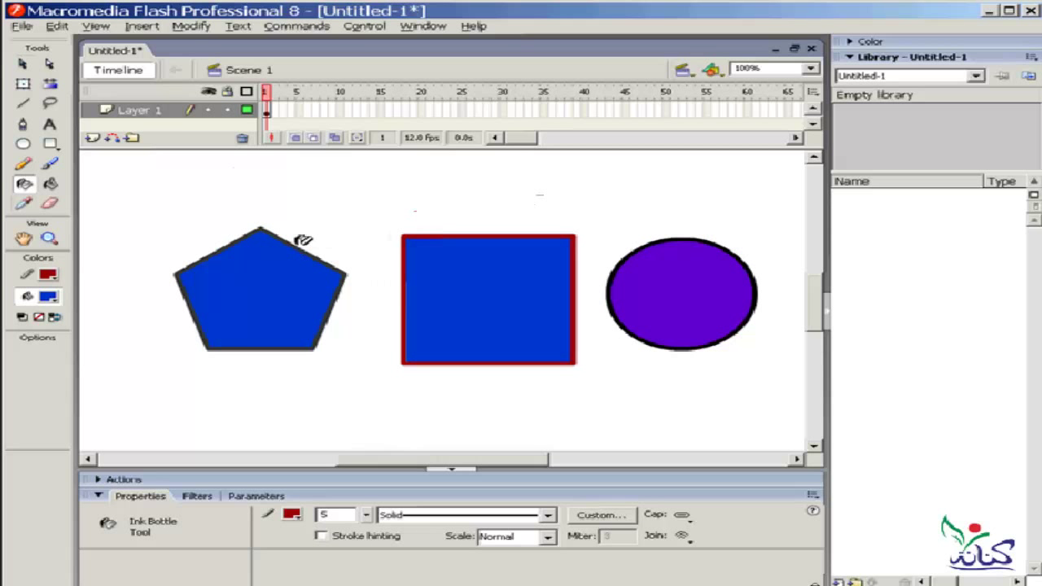
# Apply the red stroke to the pentagon's outline with the Ink Bottle.
pyautogui.click(300, 240)
# Expand the Color Mixer to show the blue fill #0033CC (R 0, G 51, B 204).
pyautogui.click(849, 44)
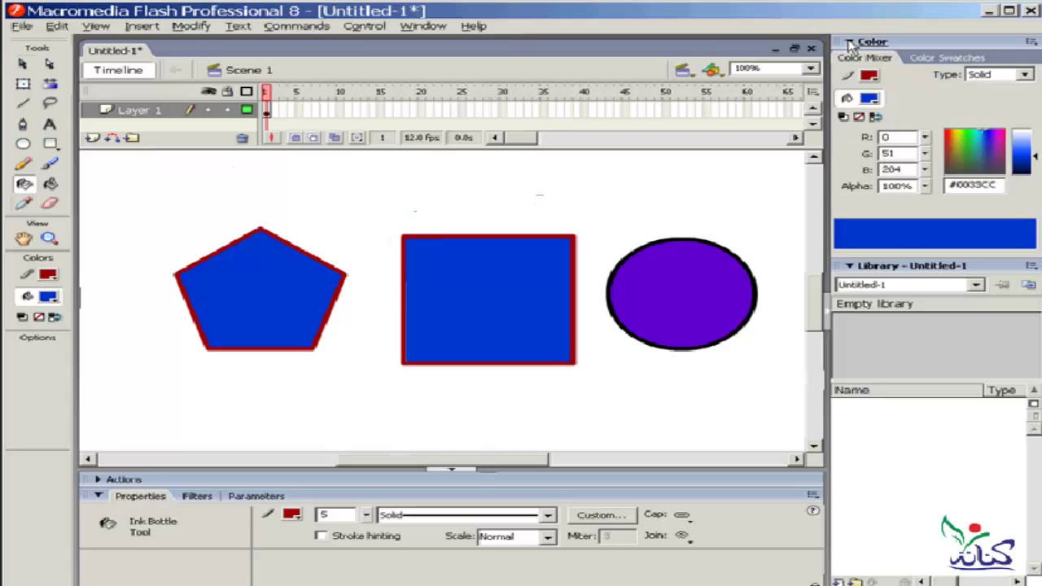